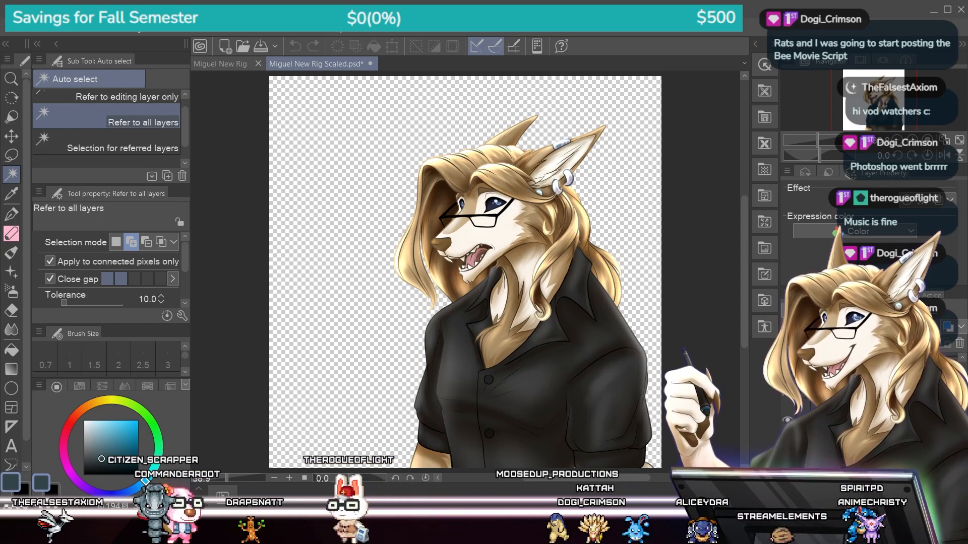
- Toggle the head layer groups to compare the alternate head poses with the bare head base underneath
left_click(220, 64)
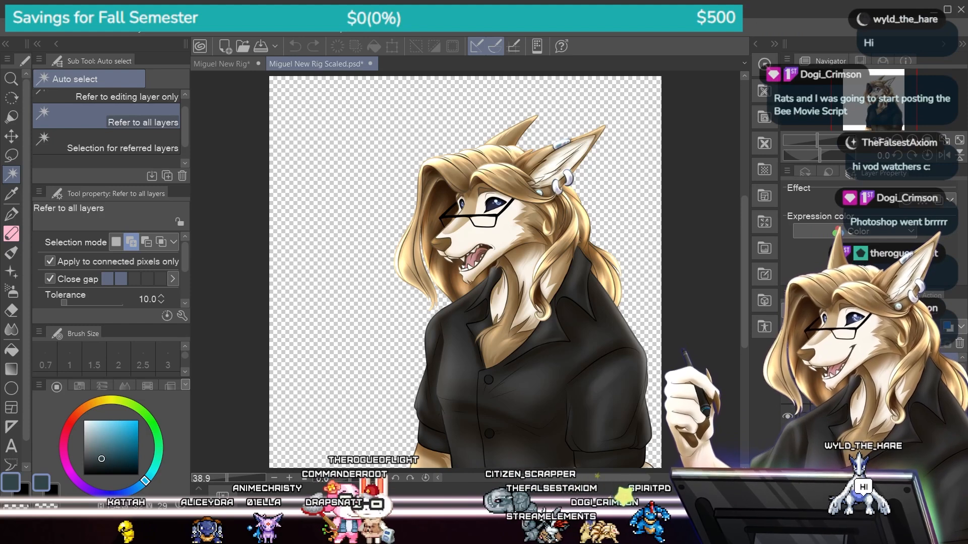
left_click(787, 364)
left_click(787, 391)
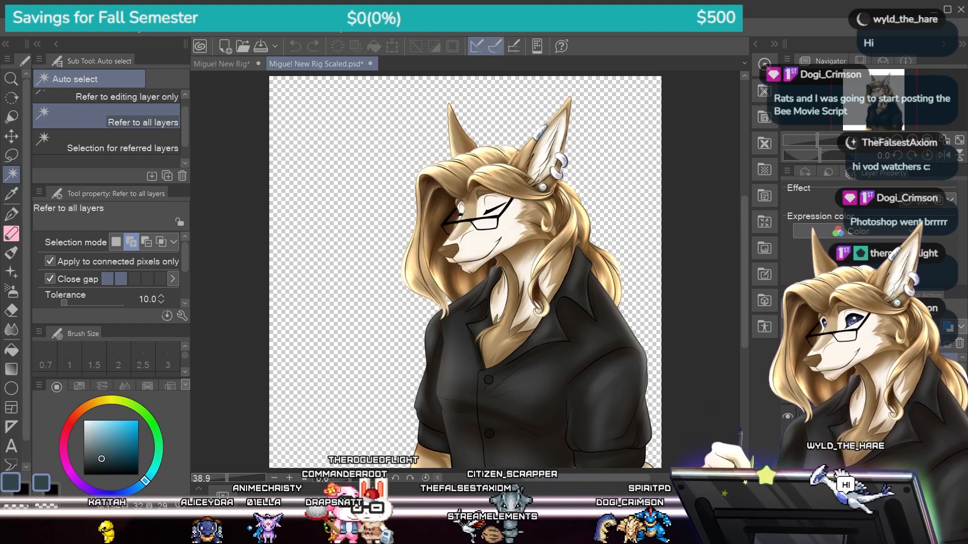
left_click(787, 390)
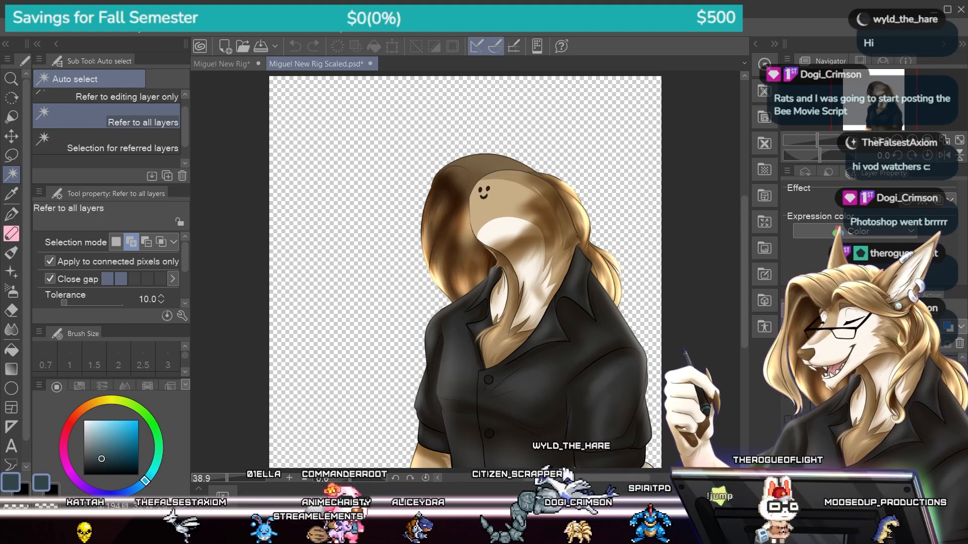
left_click(787, 365)
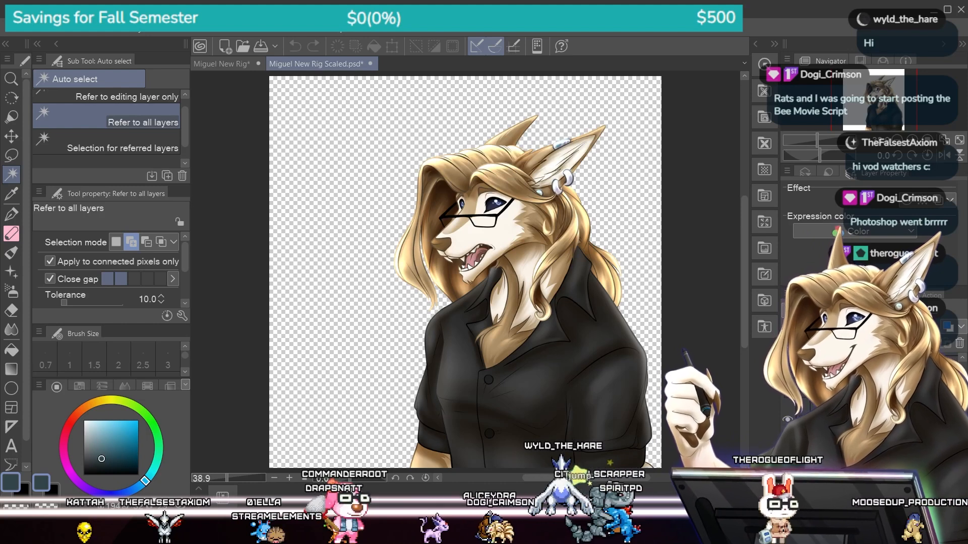
left_click(787, 365)
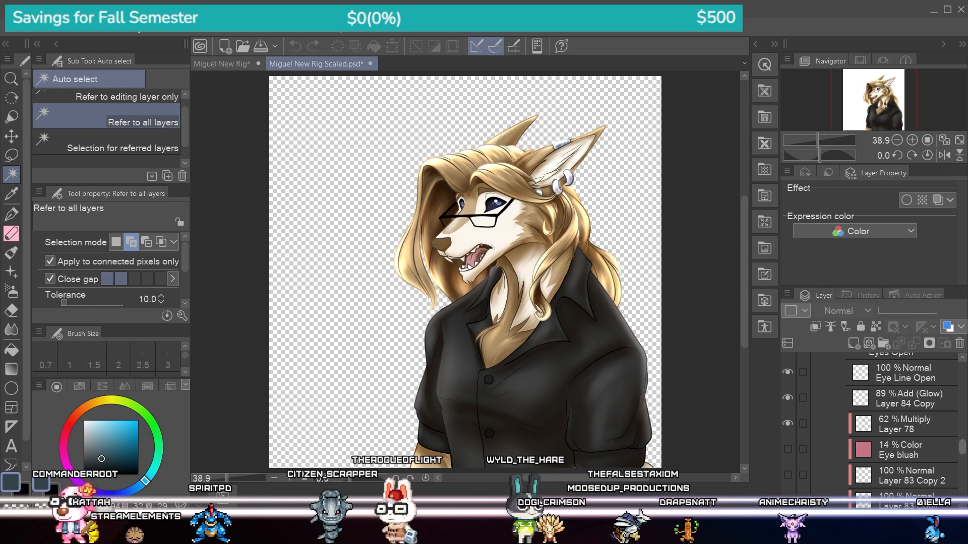
- Show the Layer 83 eye variant in the Eyes Open folder and hide Layer 83 copy
scroll(903, 428, "down", 1)
scroll(902, 428, "down", 1)
scroll(902, 428, "down", 2)
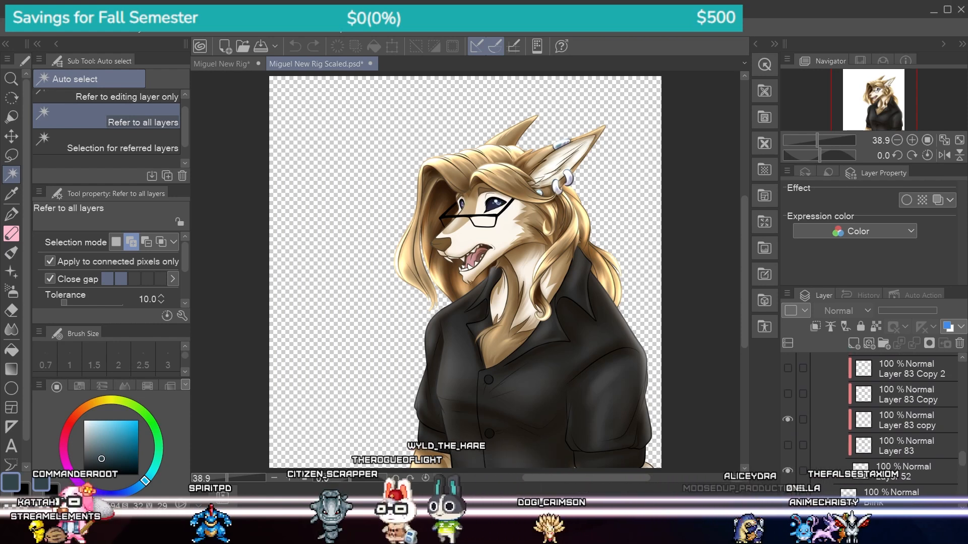
left_click(787, 446)
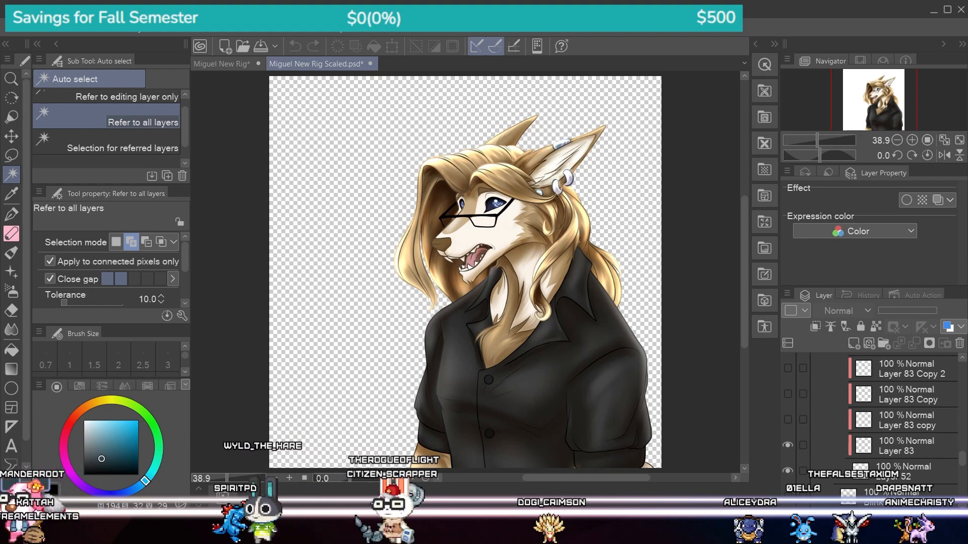
left_click(788, 420)
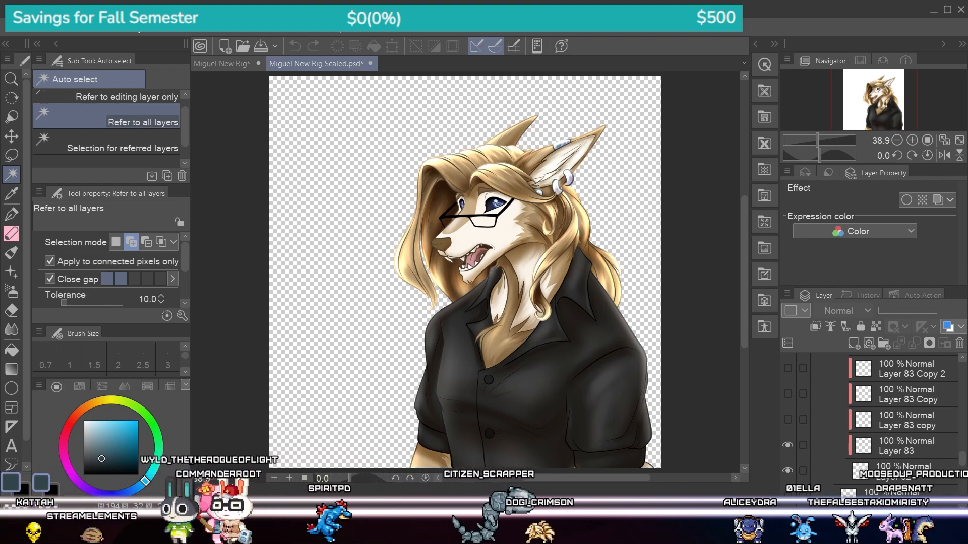
- Select and show Layer 83 Copy 2 as the eye variant in the Eyes Open folder, with Layer 83 hidden
scroll(902, 414, "up", 5)
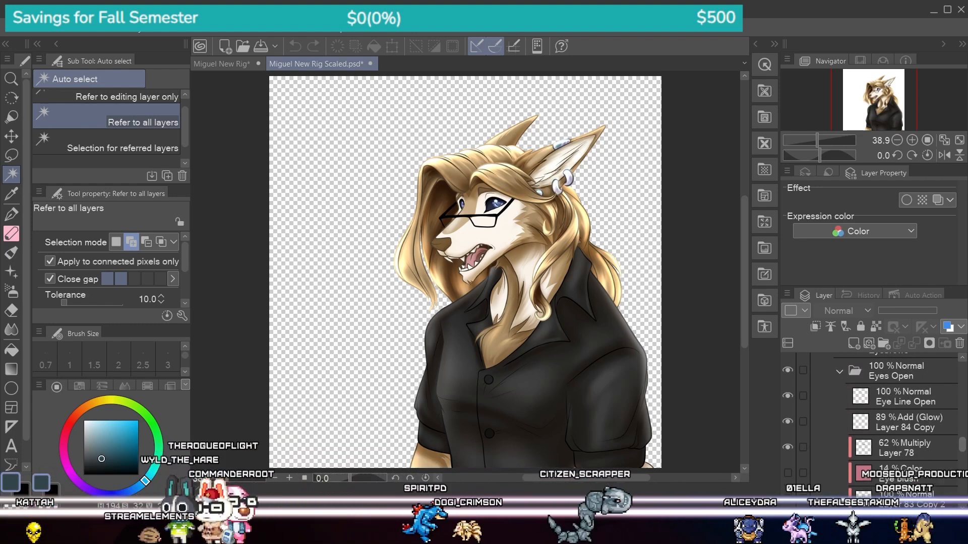
scroll(902, 413, "down", 3)
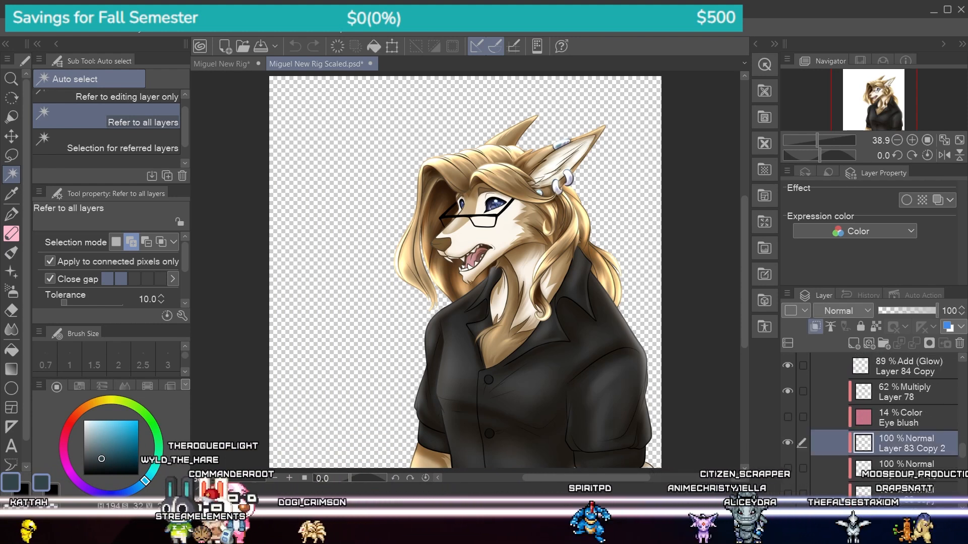
scroll(885, 414, "down", 3)
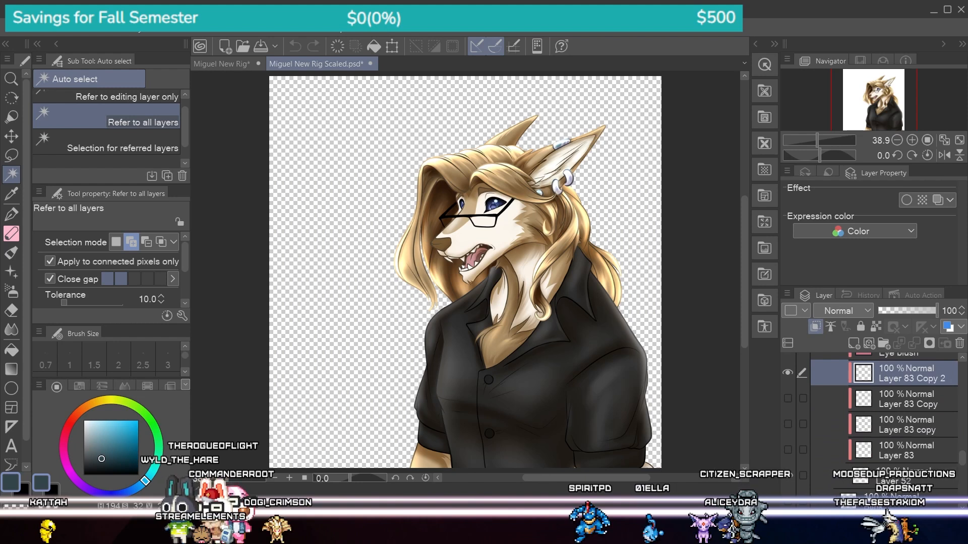
scroll(887, 409, "up", 3)
scroll(902, 413, "down", 2)
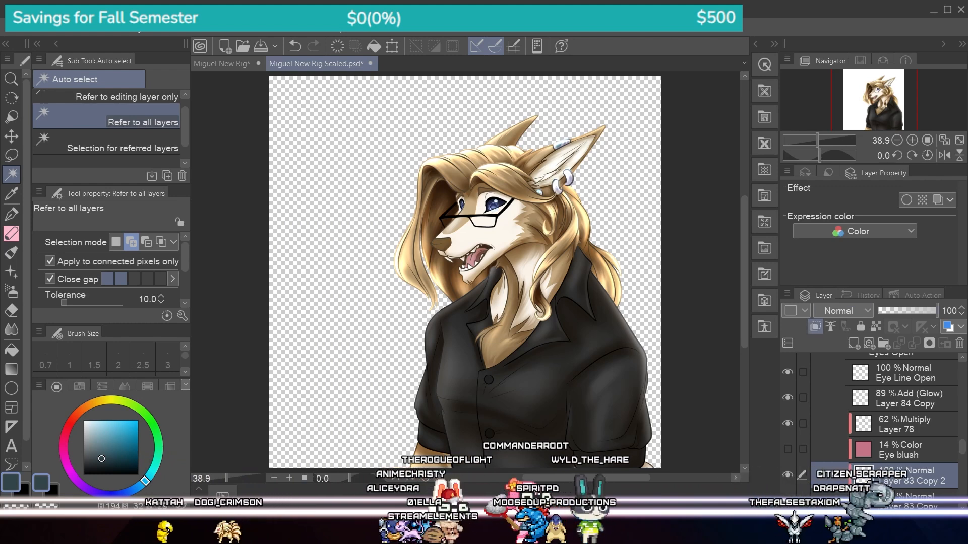
scroll(887, 418, "up", 3)
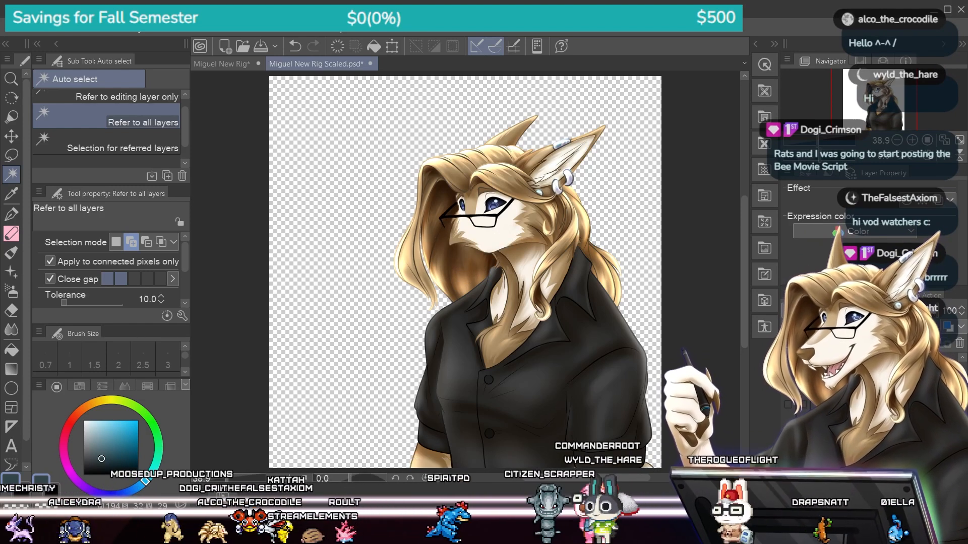
- Show the snout variants and move the snarling snout off the face to the empty upper-left area of the canvas
left_click(787, 405)
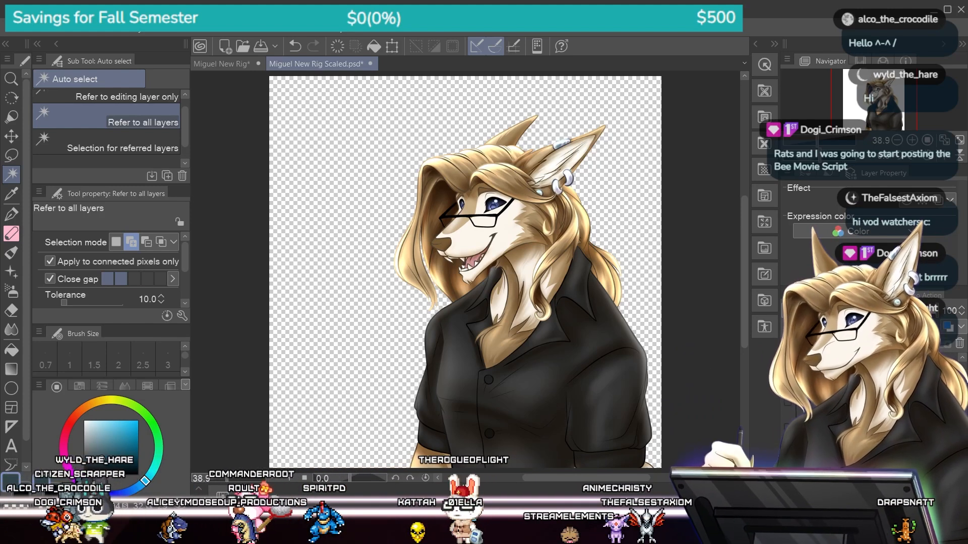
left_click(787, 402)
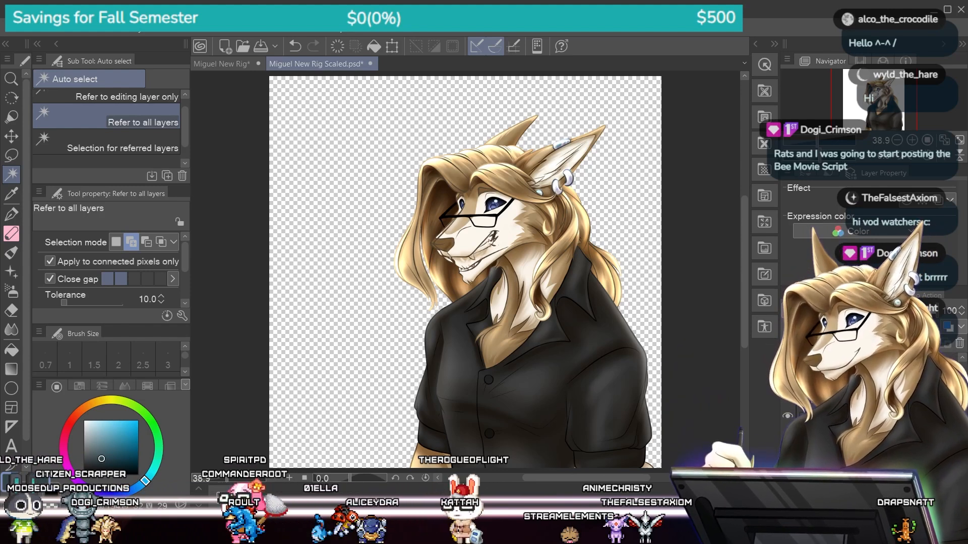
left_click(12, 137)
left_click_drag(468, 237, 324, 158)
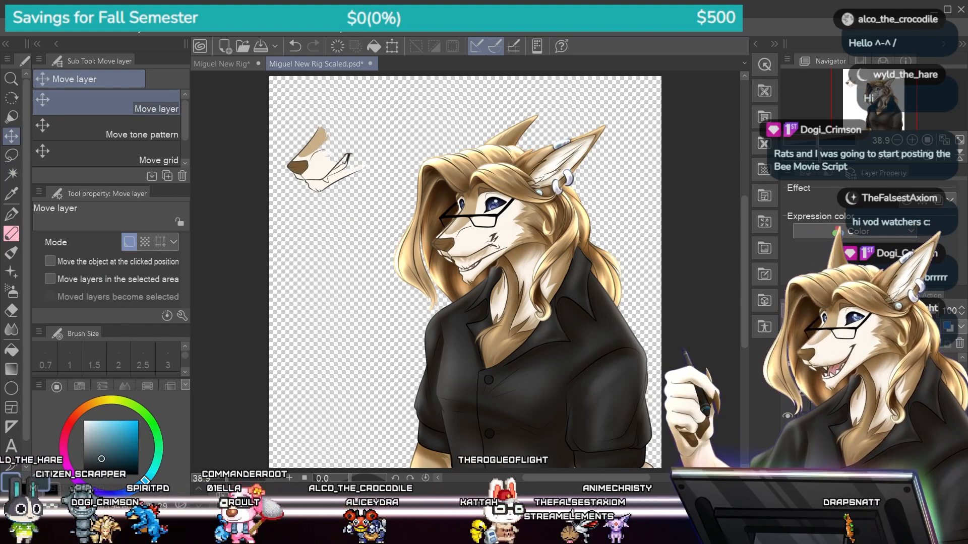
- Move the remaining snout variants off the face and lay them out separately on the empty canvas beside the character
left_click_drag(469, 242, 319, 241)
left_click_drag(469, 245, 325, 308)
left_click_drag(469, 247, 327, 388)
left_click_drag(469, 247, 398, 137)
left_click_drag(468, 247, 370, 216)
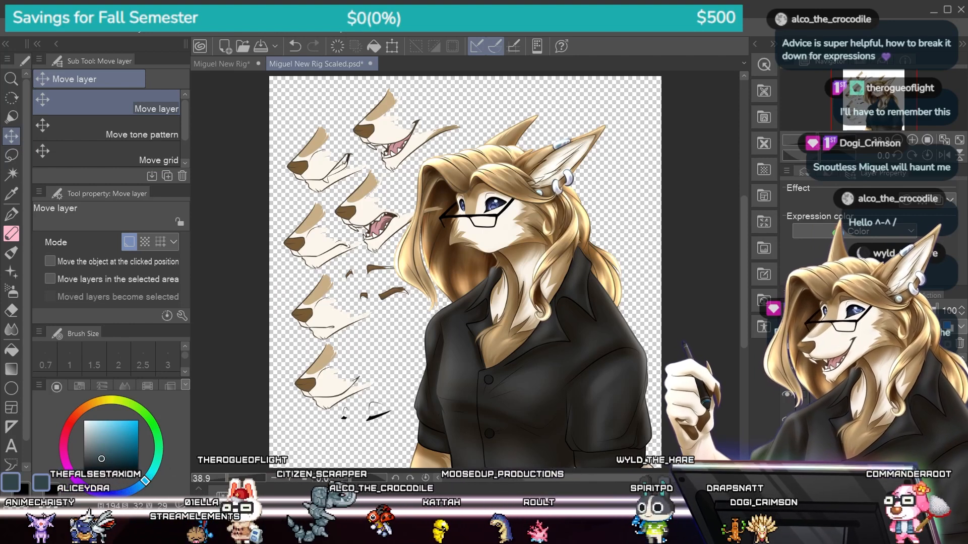
- Separate the side hair lock to the right of the head and the cheek fur piece down over the chest
left_click(787, 420)
left_click(787, 420)
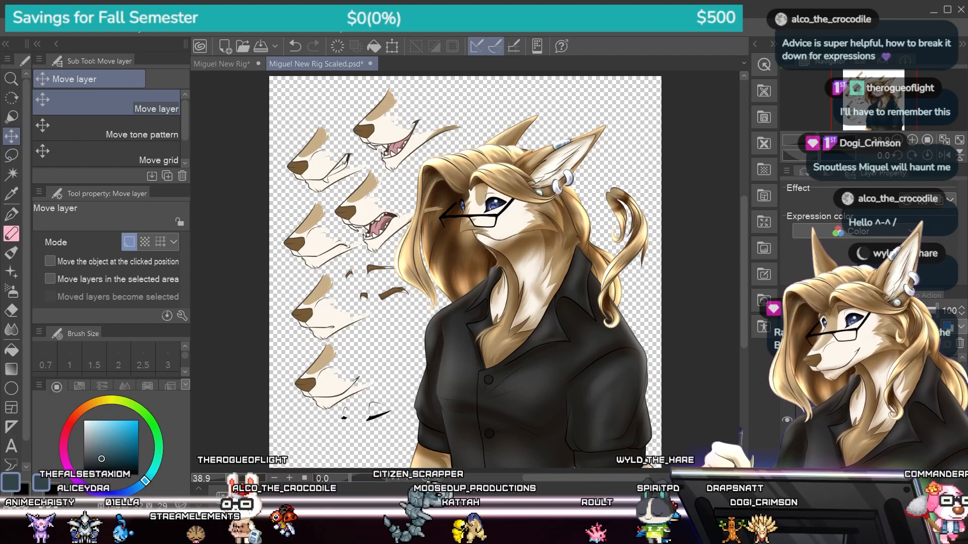
left_click(786, 438)
left_click_drag(527, 323, 516, 323)
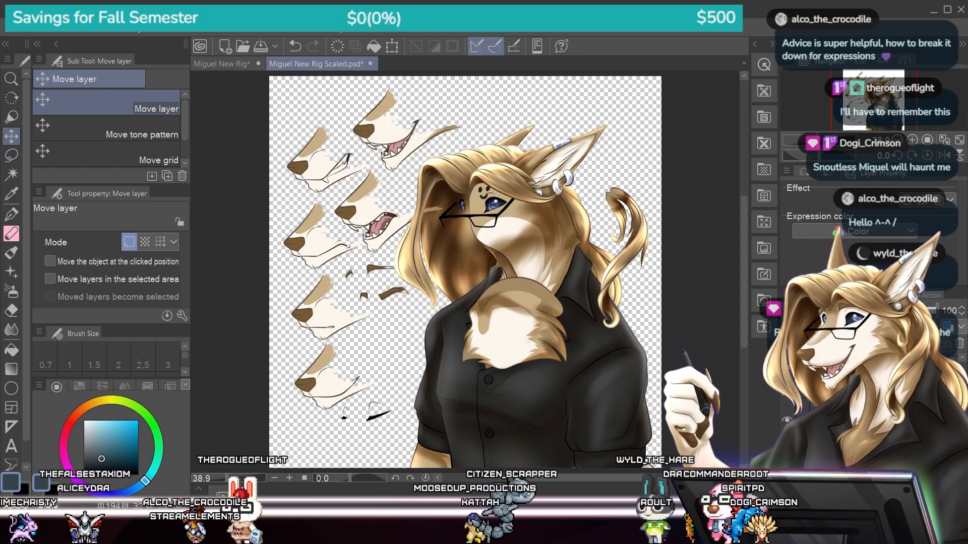
- Spread out the head parts with the far ear above the hair, the loose lock slightly inward and the cheek fur beside the chest
left_click_drag(527, 236, 493, 97)
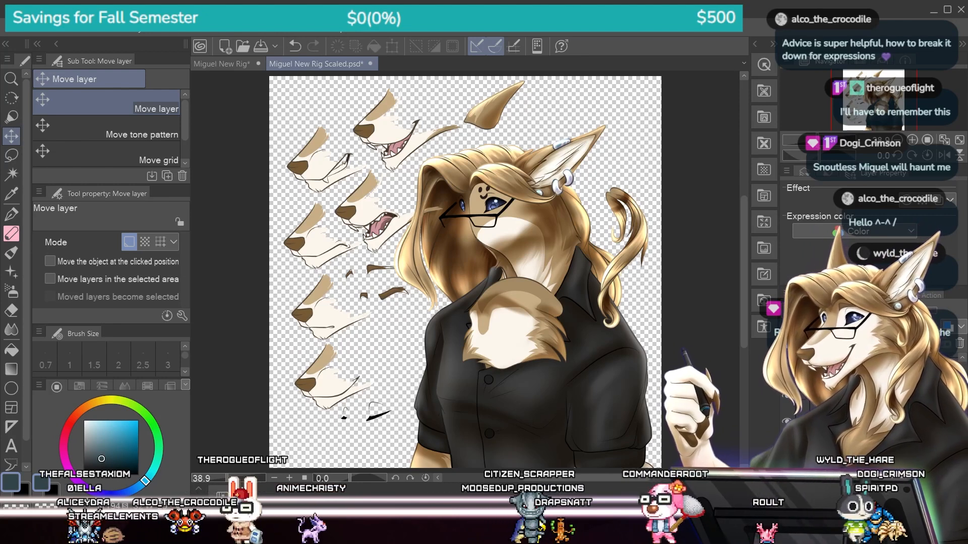
left_click_drag(625, 257, 605, 255)
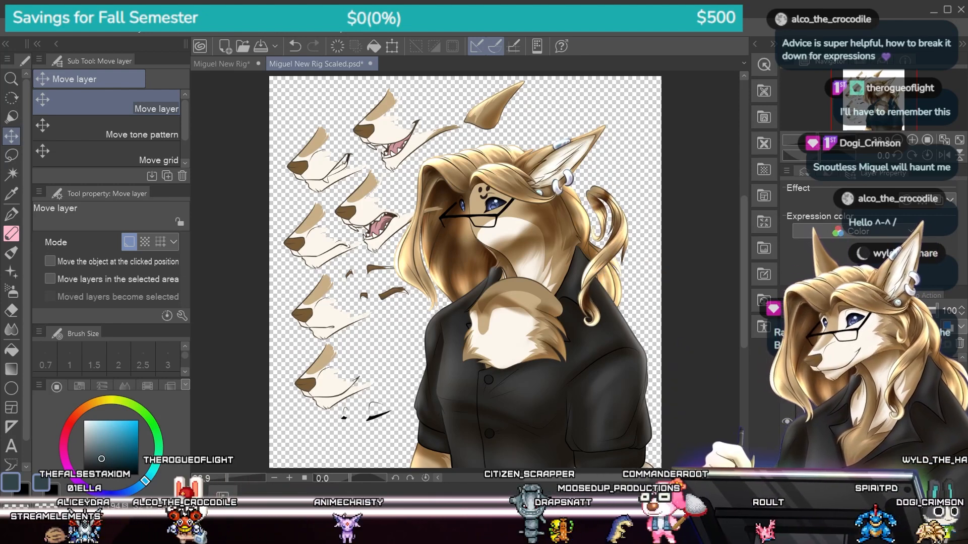
left_click_drag(514, 322, 427, 344)
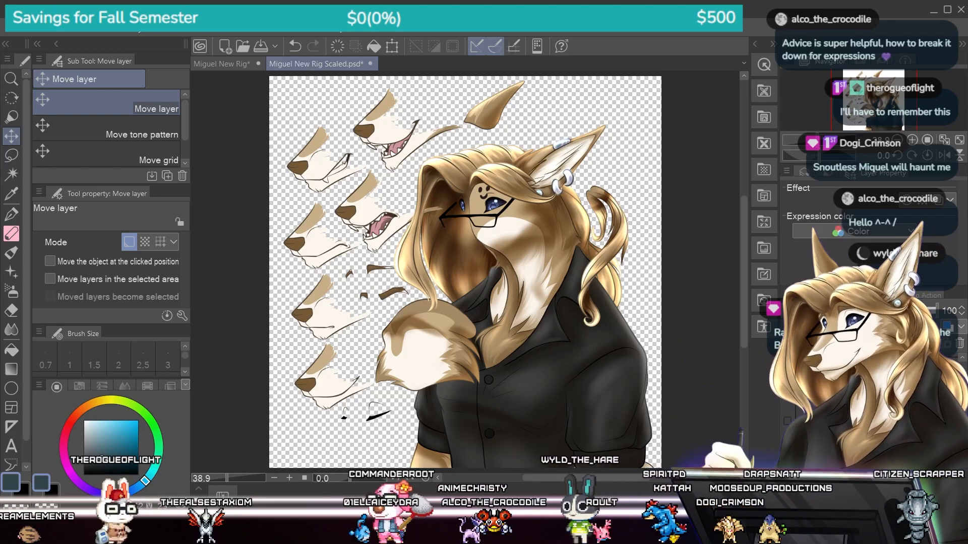
- Pull the arm off the torso toward the canvas's lower-left corner and reposition the other arm poses beside the body
left_click_drag(428, 404, 321, 403)
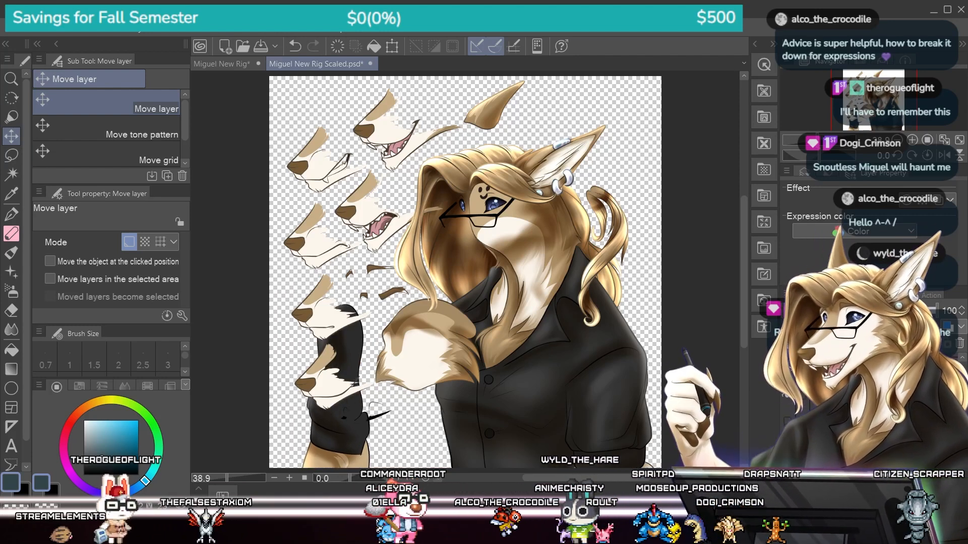
left_click(787, 447)
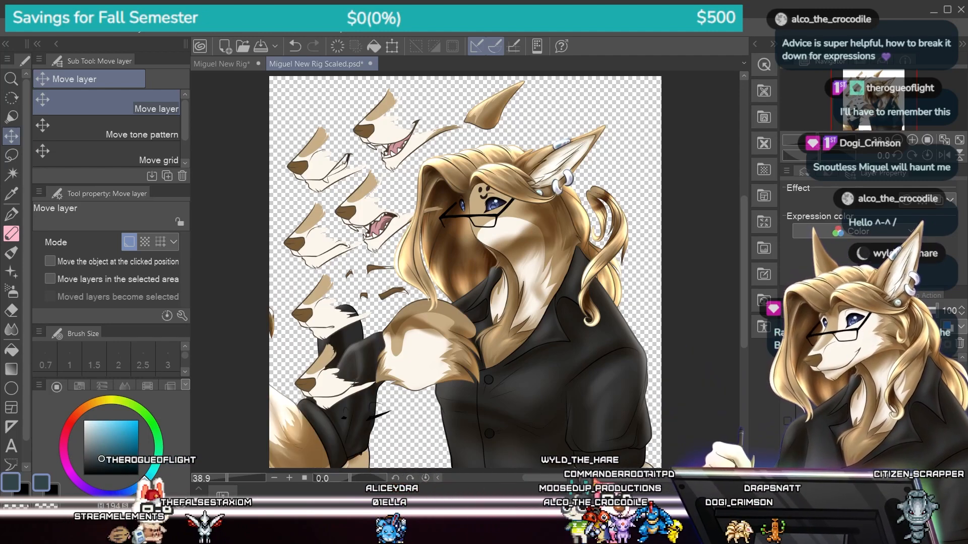
left_click_drag(338, 393, 412, 254)
left_click(787, 447)
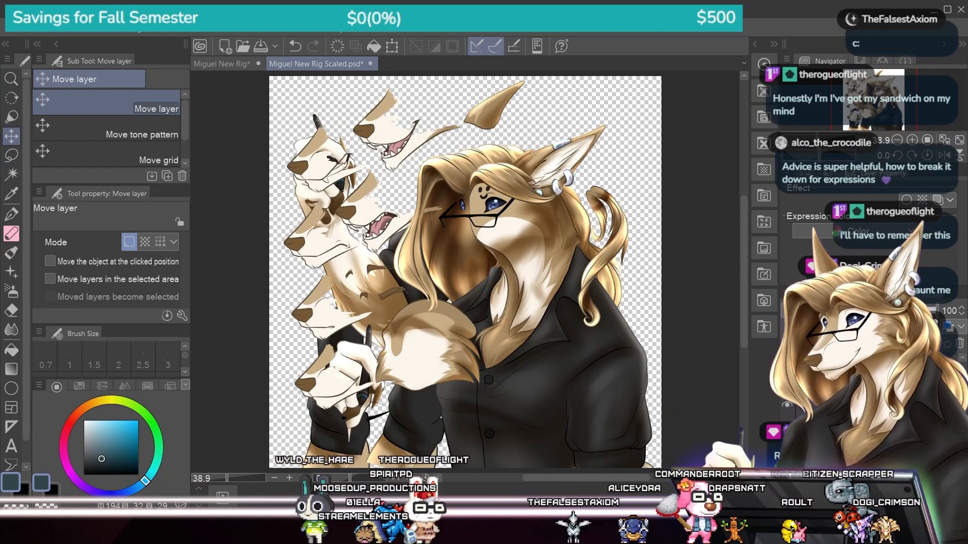
- Hide the snout, head and body layer groups, leaving only the arm parts shown
left_click(787, 426)
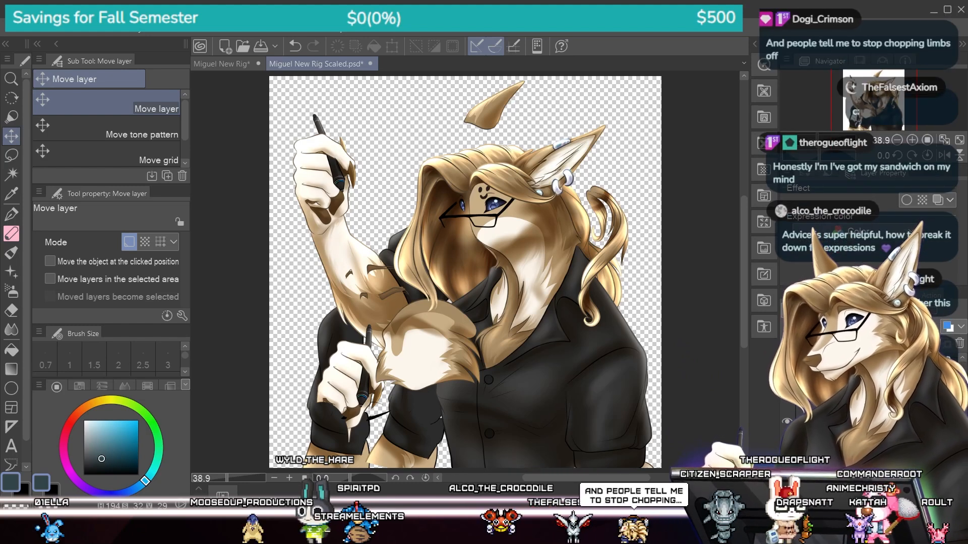
left_click(787, 421)
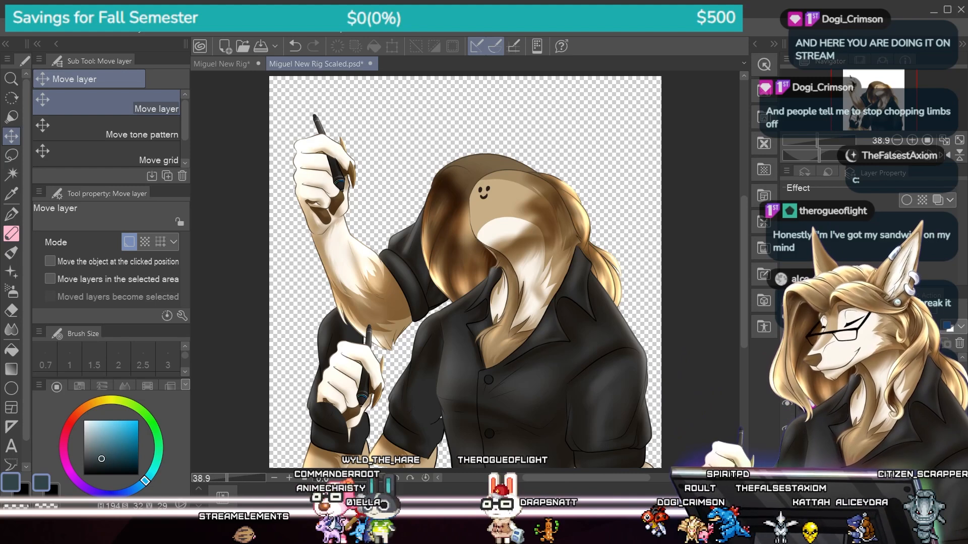
left_click(787, 404)
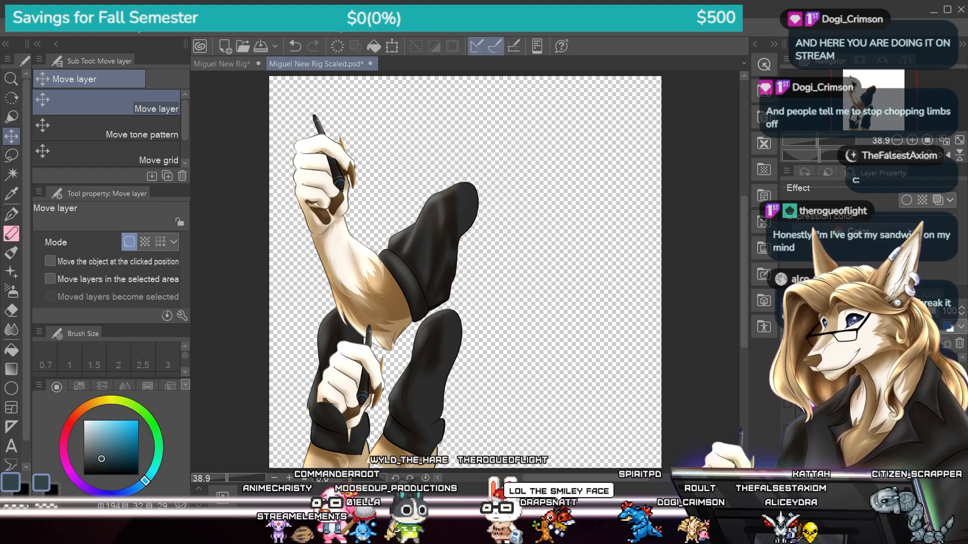
- Move the raised arm slightly higher and the lower pen hand with its sleeve to the empty right side of the canvas
left_click(857, 428)
left_click_drag(403, 282, 403, 249)
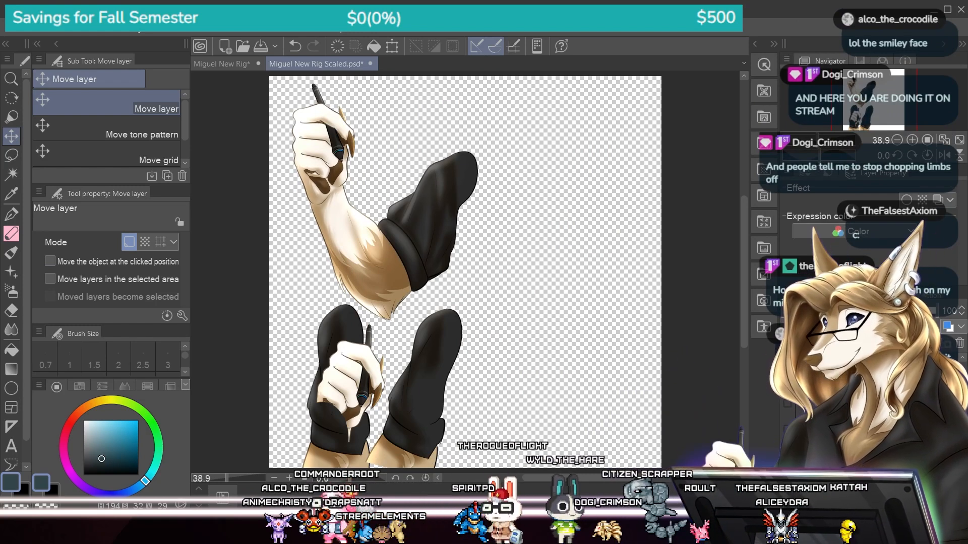
left_click_drag(383, 383, 548, 276)
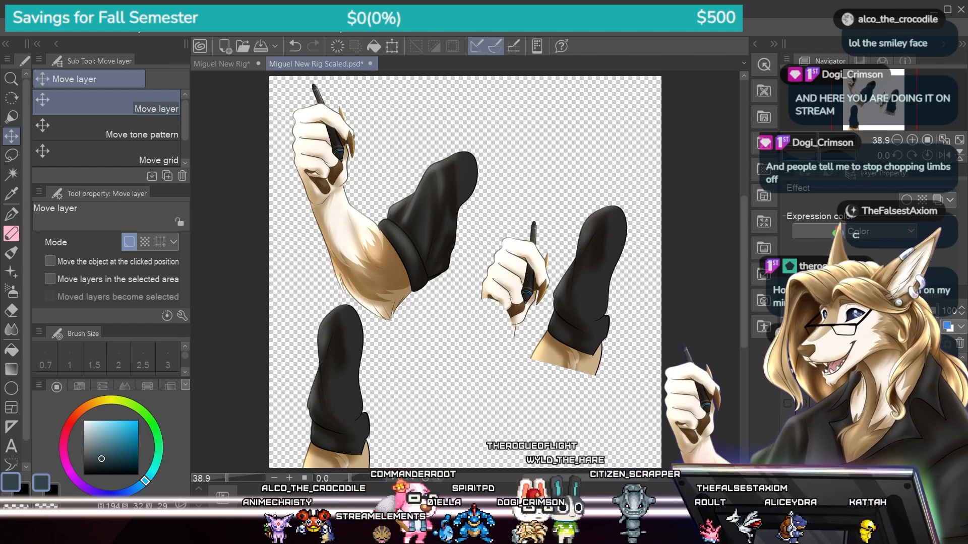